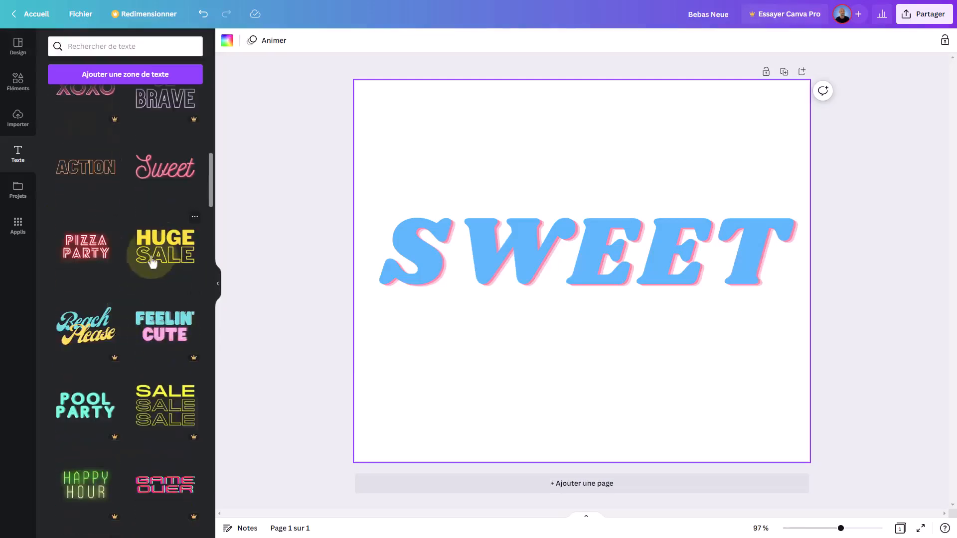
scroll(129, 309, down, 3)
scroll(128, 312, up, 12)
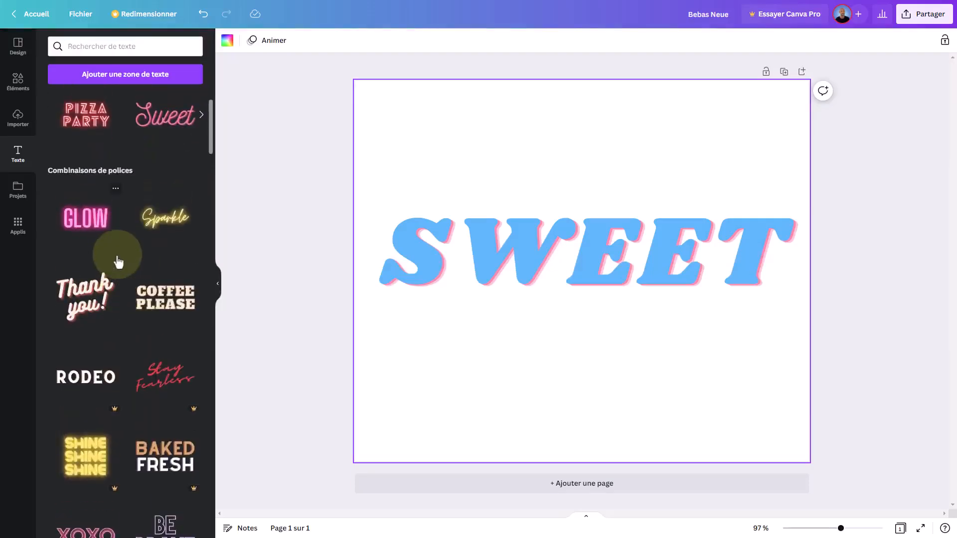
Remove the existing Écho effect from the SWEET text by setting its effect style to Aucun
click(567, 262)
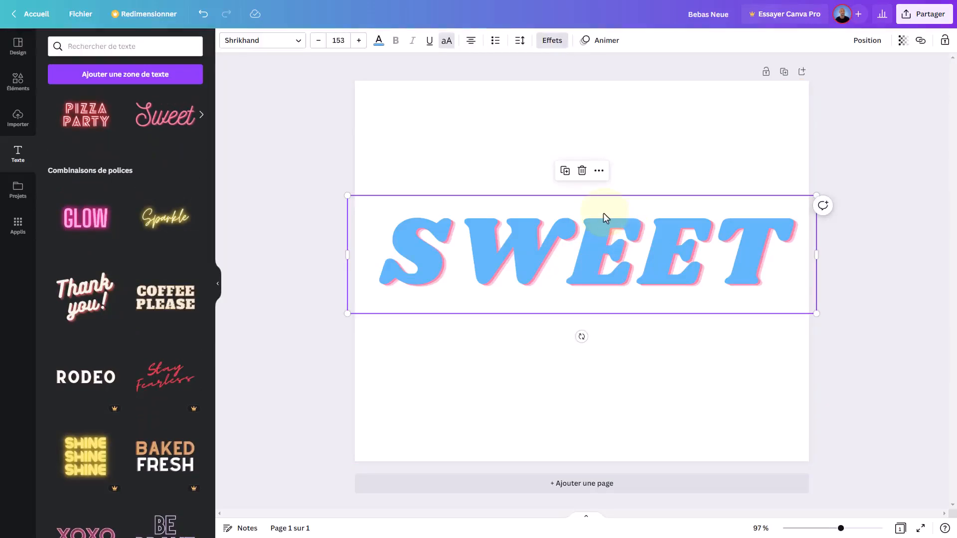
click(552, 45)
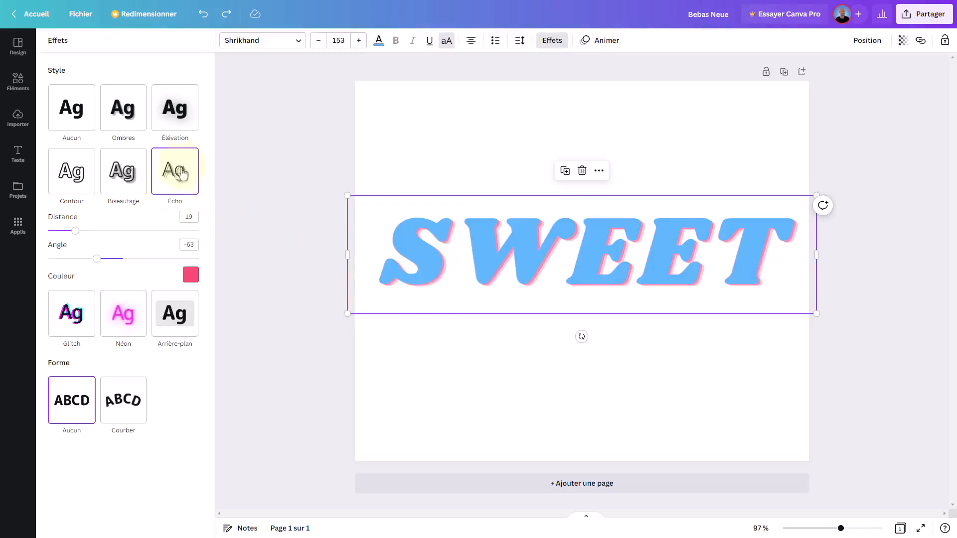
click(72, 111)
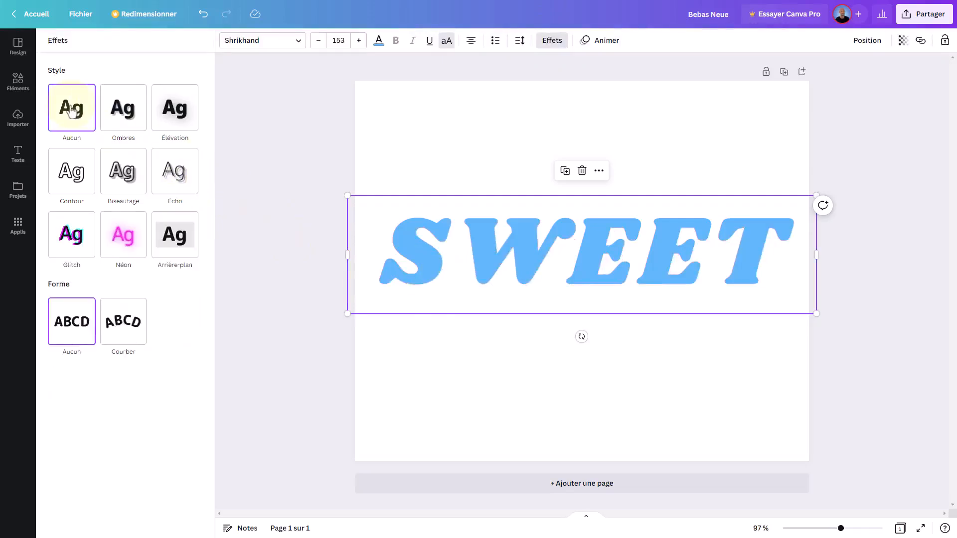
Apply the Ombres effect to the SWEET text with distance 39, angle -27, blur 0 and transparency 25
click(129, 112)
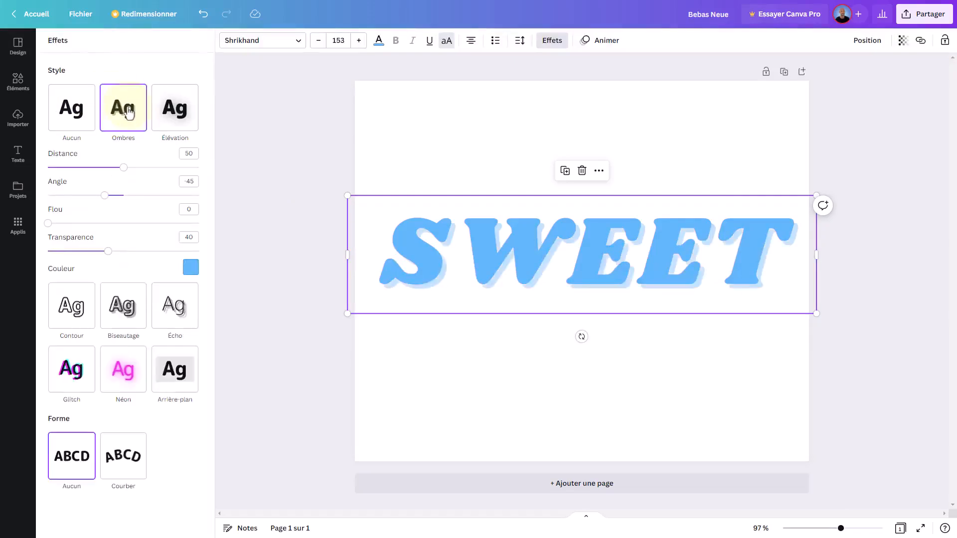
drag(123, 166, 112, 195)
mouse_move(48, 223)
mouse_down()
mouse_move(115, 229)
mouse_move(36, 226)
mouse_up()
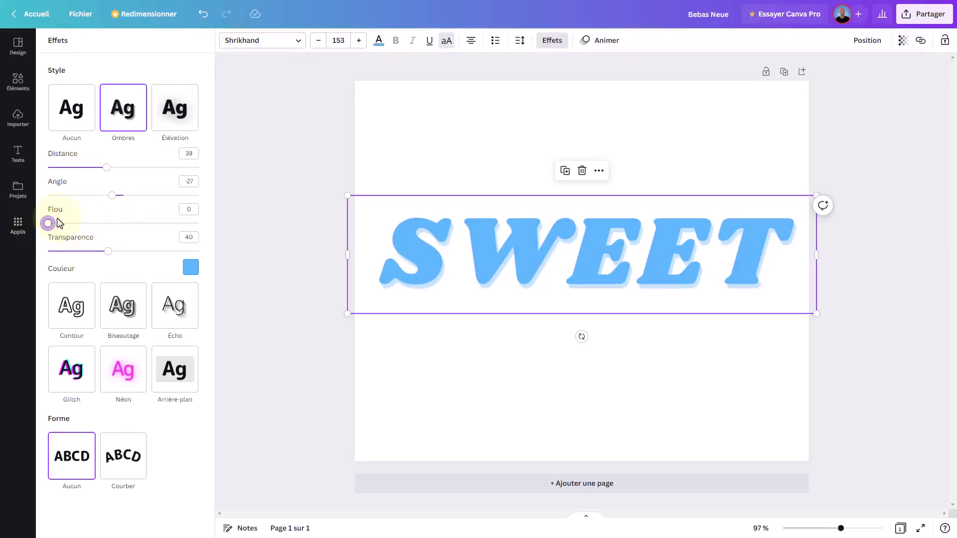
mouse_move(112, 254)
mouse_down()
mouse_move(162, 254)
mouse_move(106, 252)
mouse_up()
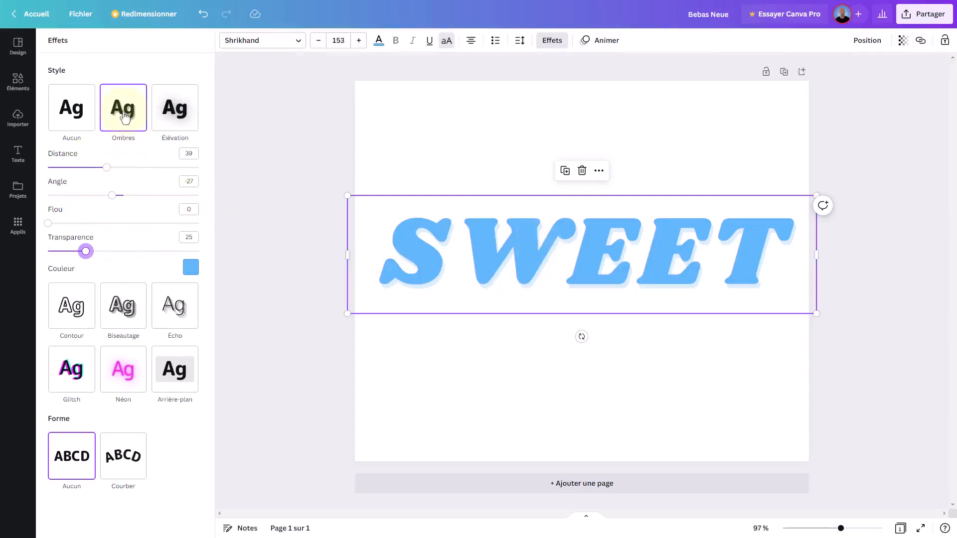
Apply the Élévation effect to the SWEET text at intensity 23 and preview the design in full screen
click(174, 115)
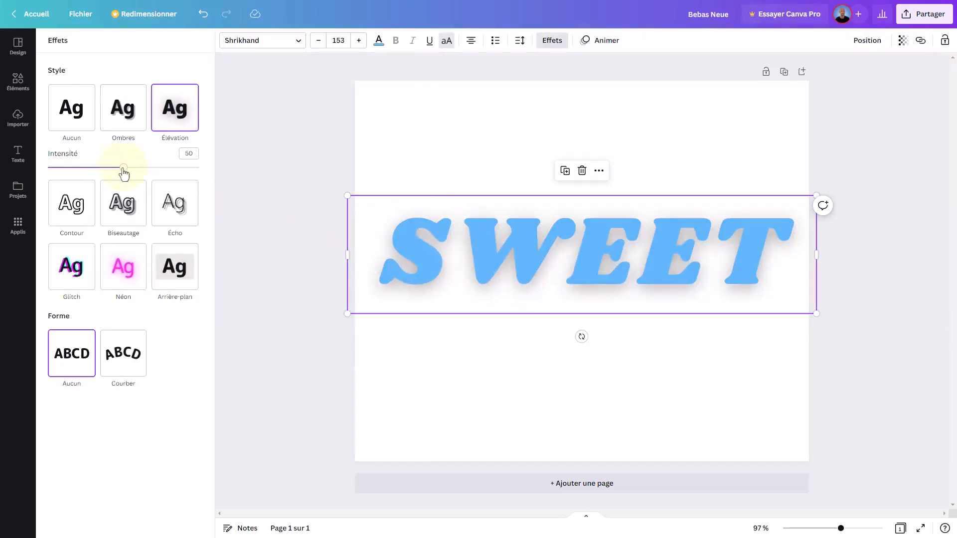
drag(124, 172, 96, 184)
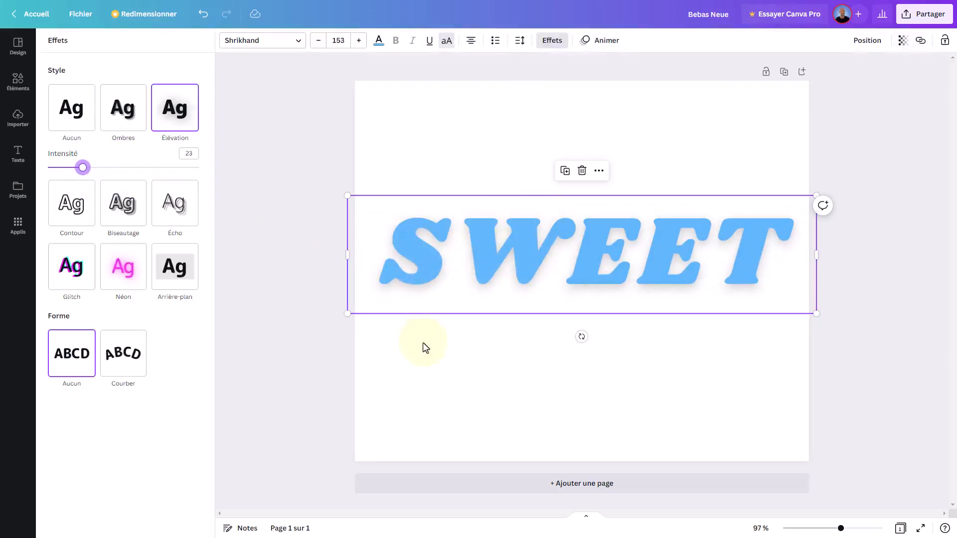
click(422, 343)
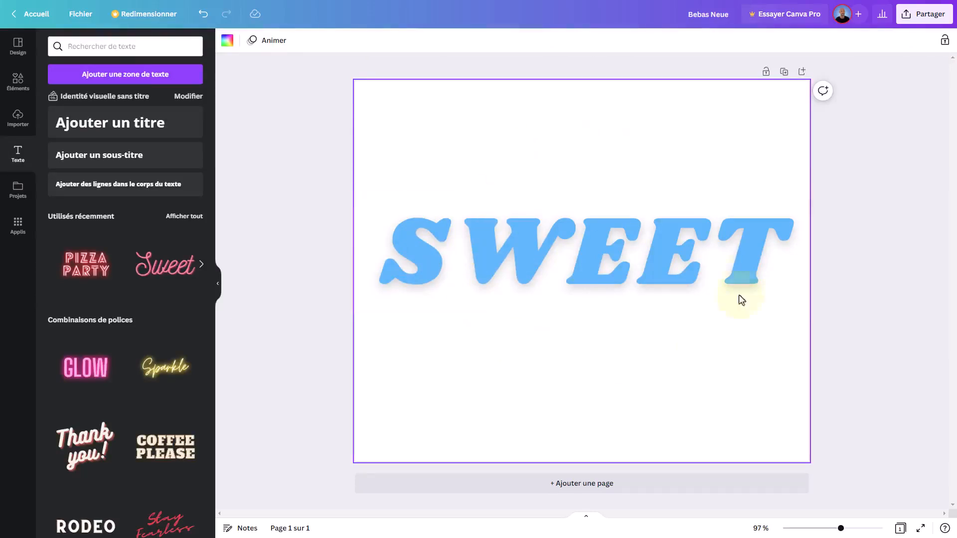
click(921, 531)
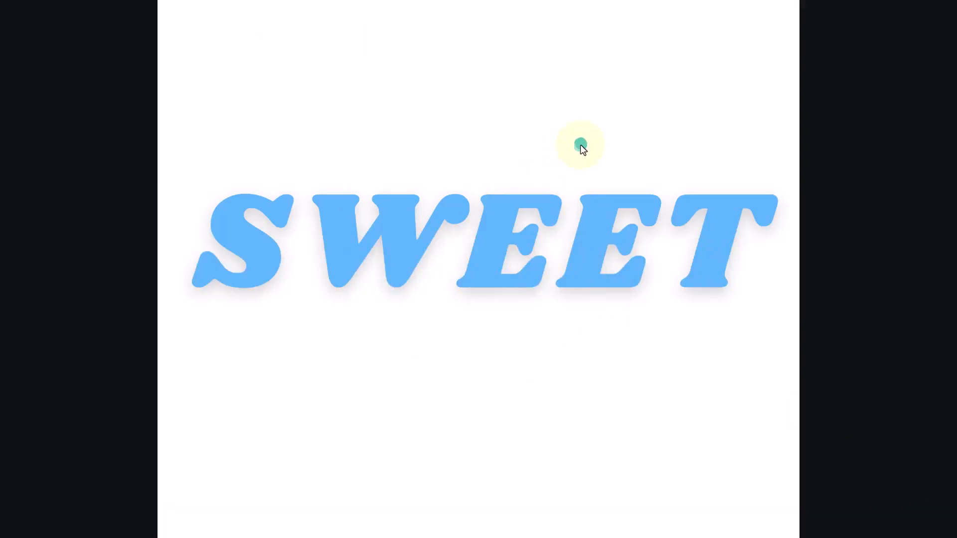
key(Escape)
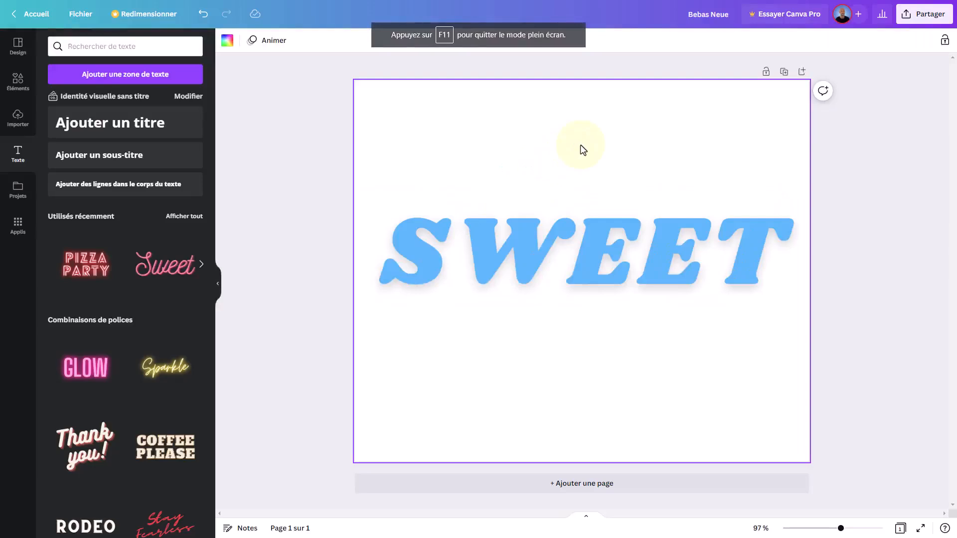
Apply the Contour effect to the SWEET text with a thickness of 25
click(530, 251)
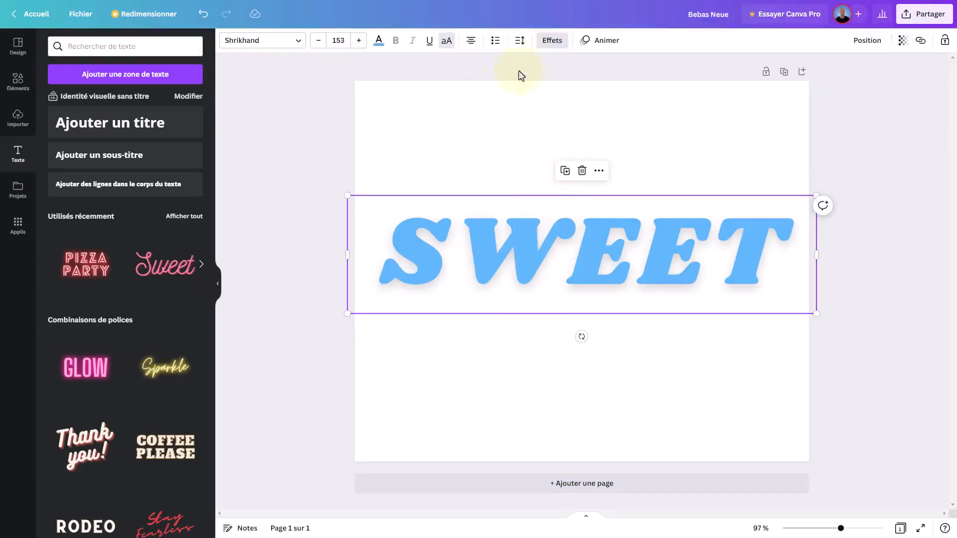
click(551, 41)
click(76, 214)
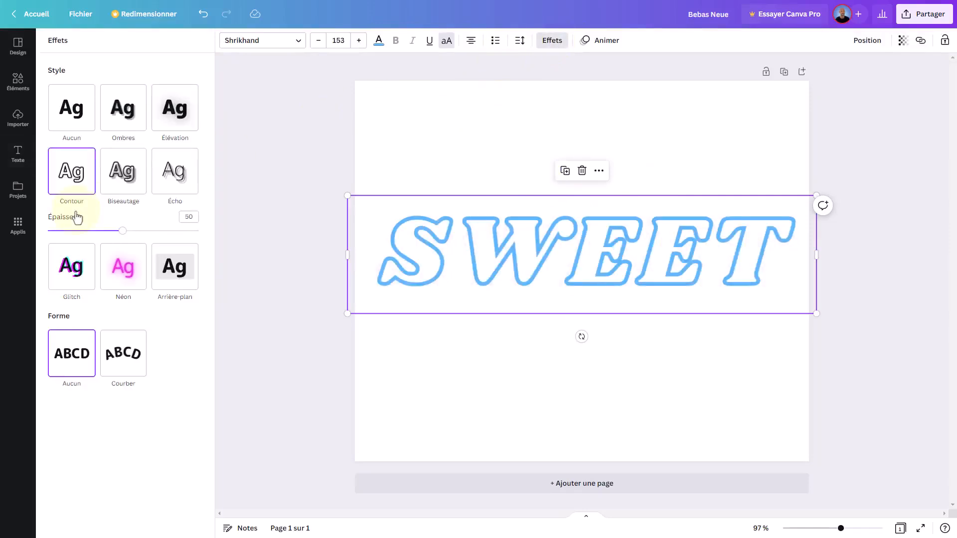
drag(122, 230, 86, 231)
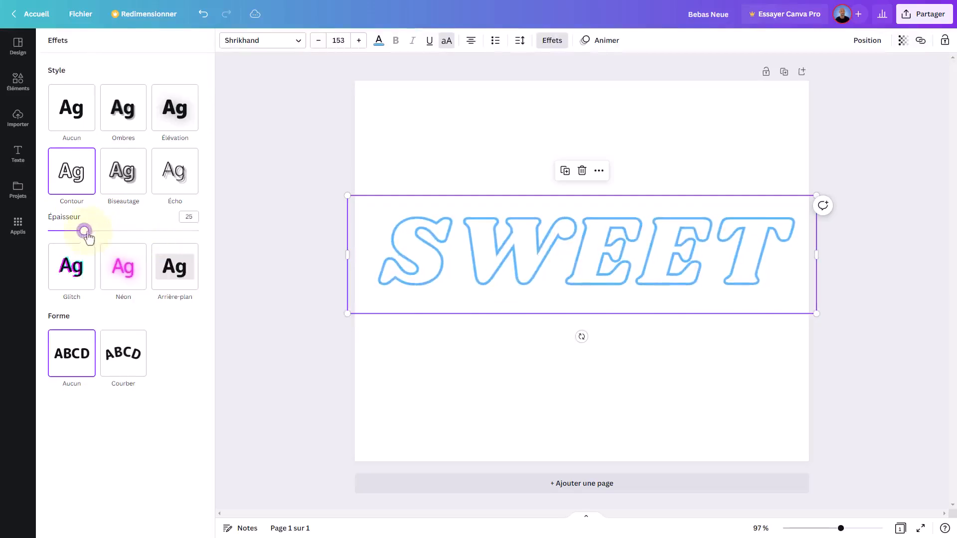
Apply the Biseautage effect to the SWEET text with thickness 39, distance 35, angle -27 and the palette's black colour
click(126, 190)
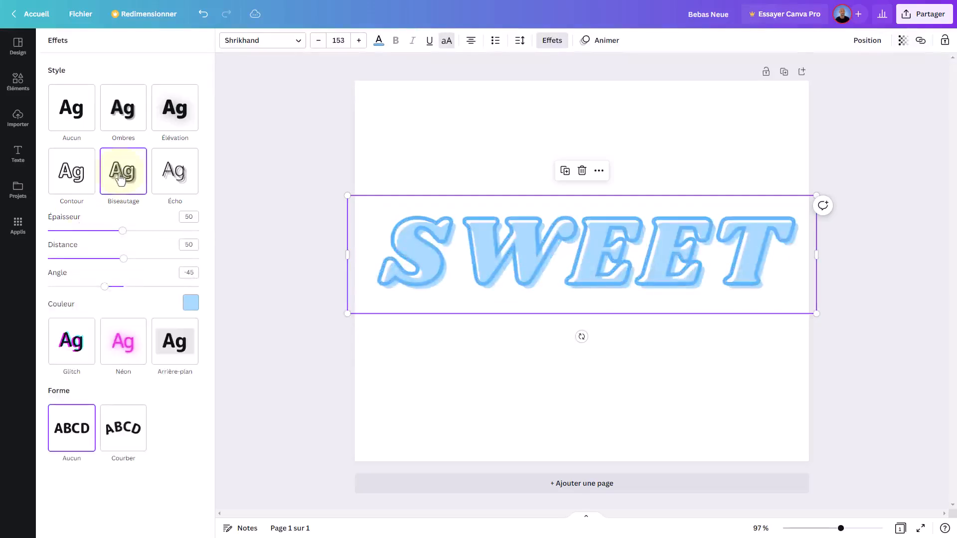
mouse_move(123, 232)
mouse_down()
mouse_move(162, 238)
mouse_move(112, 240)
mouse_move(114, 269)
mouse_move(76, 269)
mouse_move(125, 271)
mouse_move(63, 266)
mouse_move(123, 269)
mouse_move(64, 265)
mouse_move(101, 272)
mouse_up()
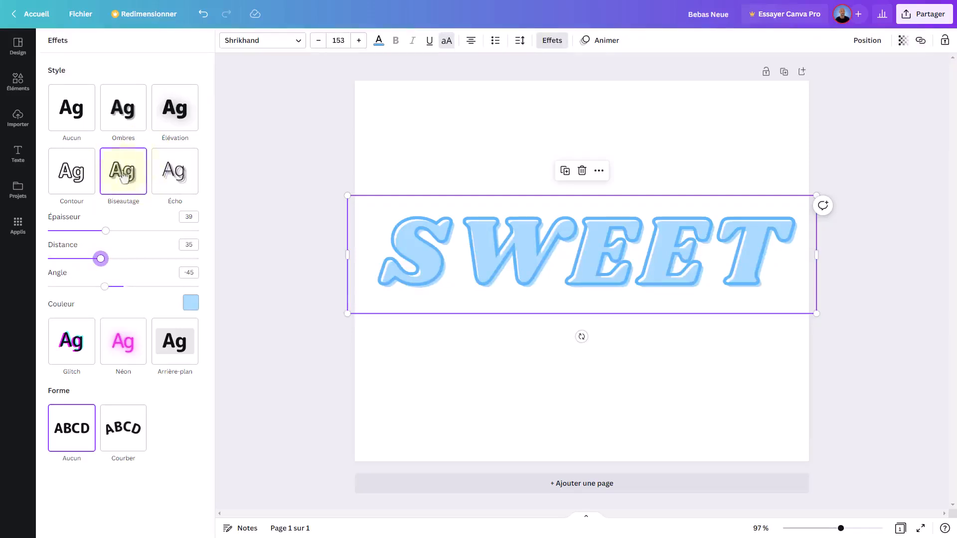
mouse_move(104, 287)
mouse_down()
mouse_move(154, 286)
mouse_move(89, 287)
mouse_move(112, 286)
mouse_up()
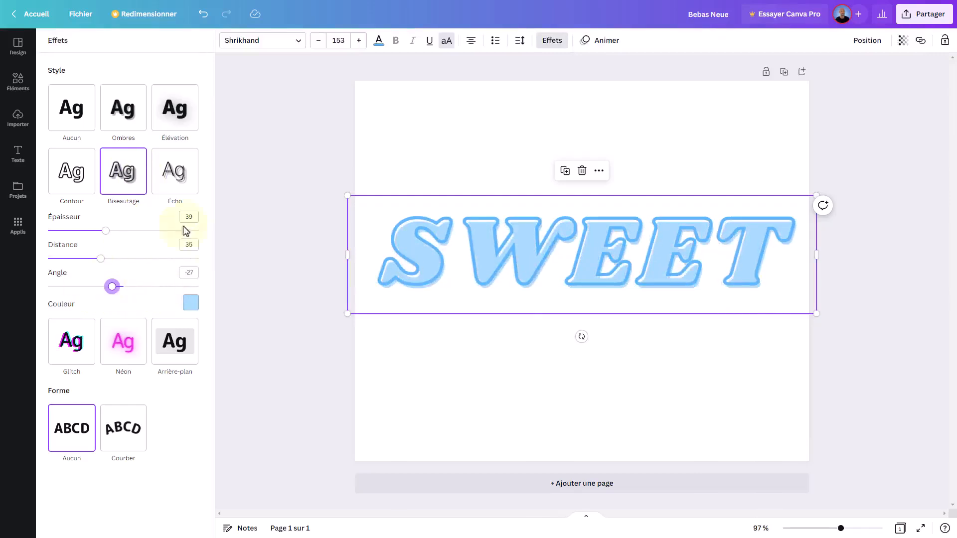
click(191, 303)
click(84, 387)
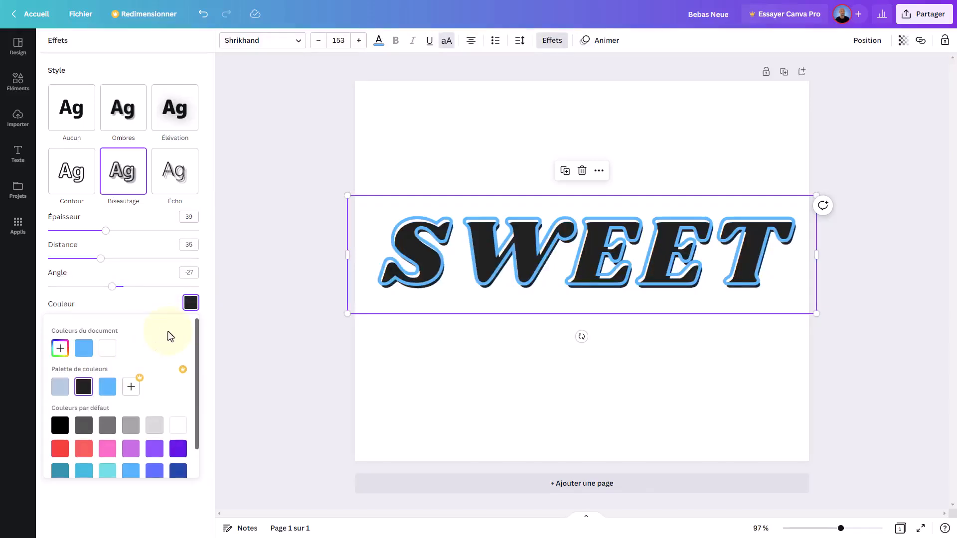
Apply the Écho effect to the SWEET text with distance 43, angle -42 and the default pink colour
click(176, 171)
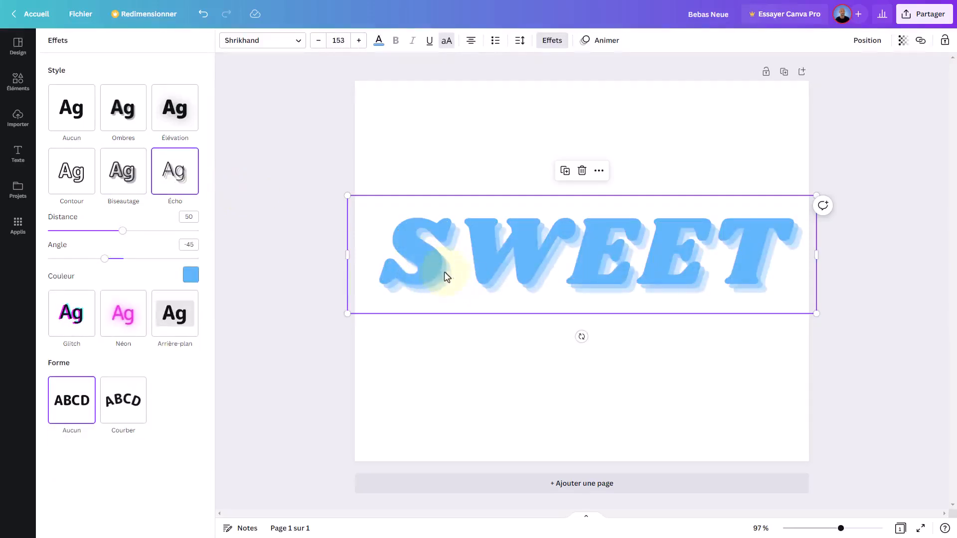
drag(122, 230, 105, 269)
click(192, 278)
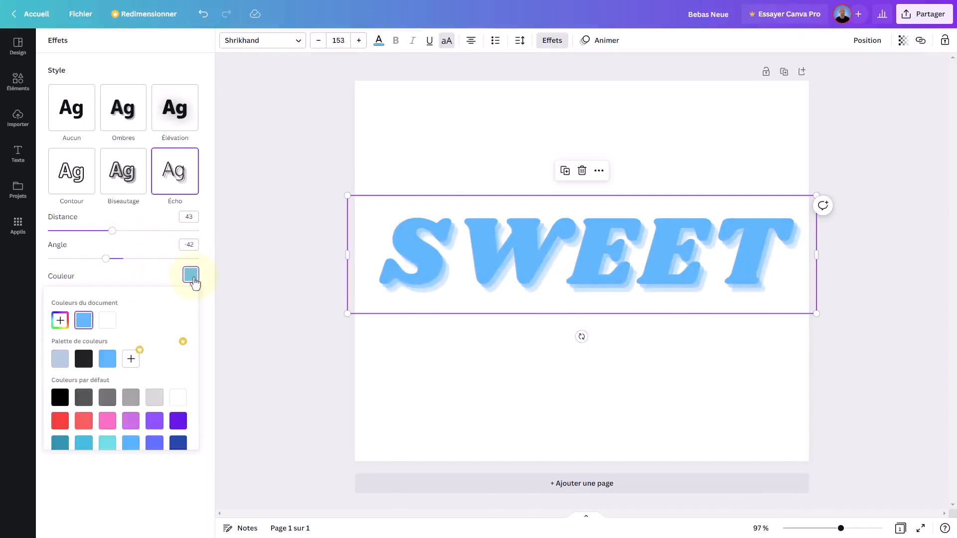
click(107, 420)
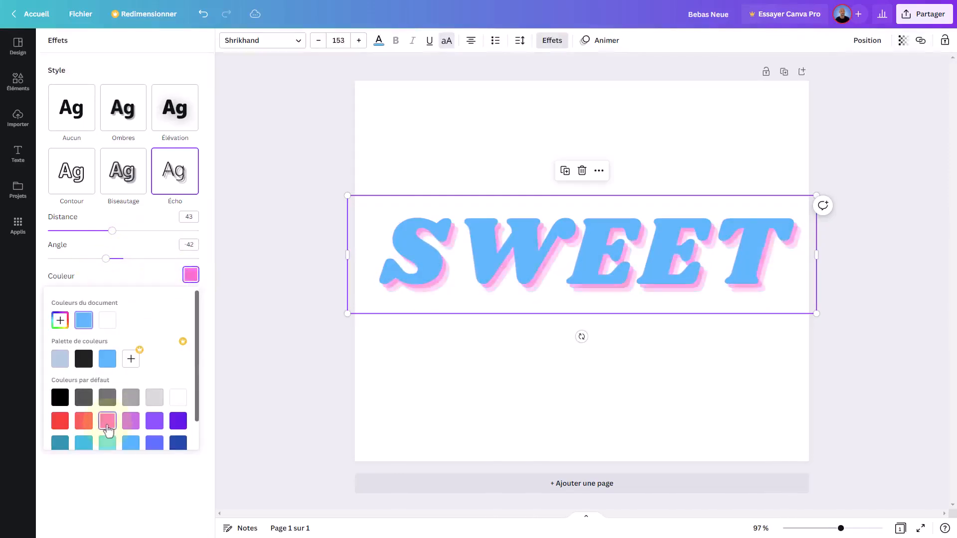
click(158, 269)
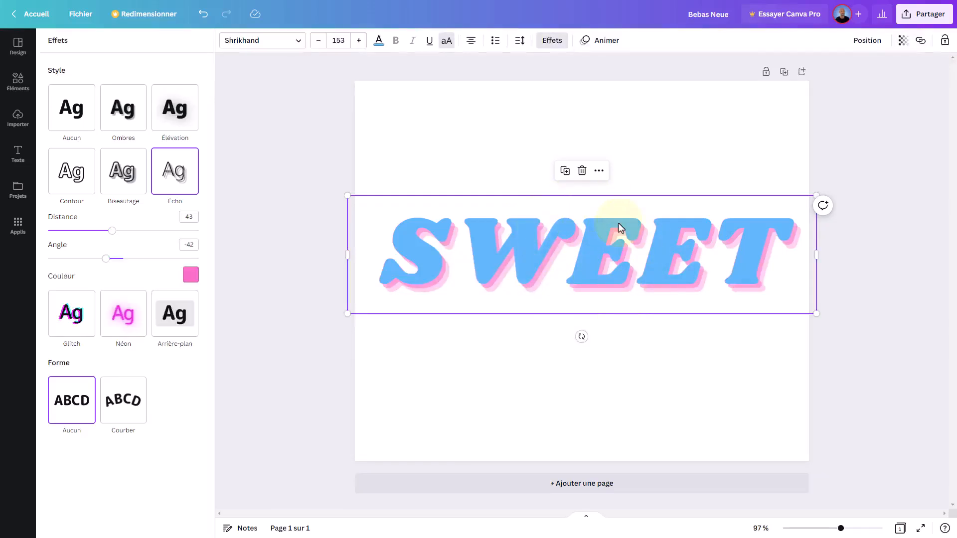
Apply the Glitch effect to the SWEET text with distance 57 and angle 10, trying cyan-red before choosing the cyan-magenta colours
click(71, 319)
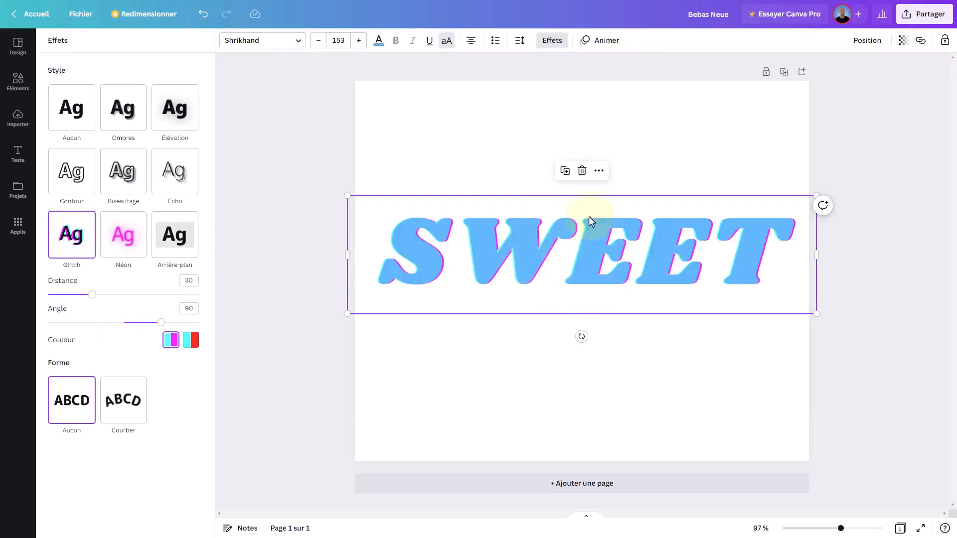
drag(93, 294, 133, 334)
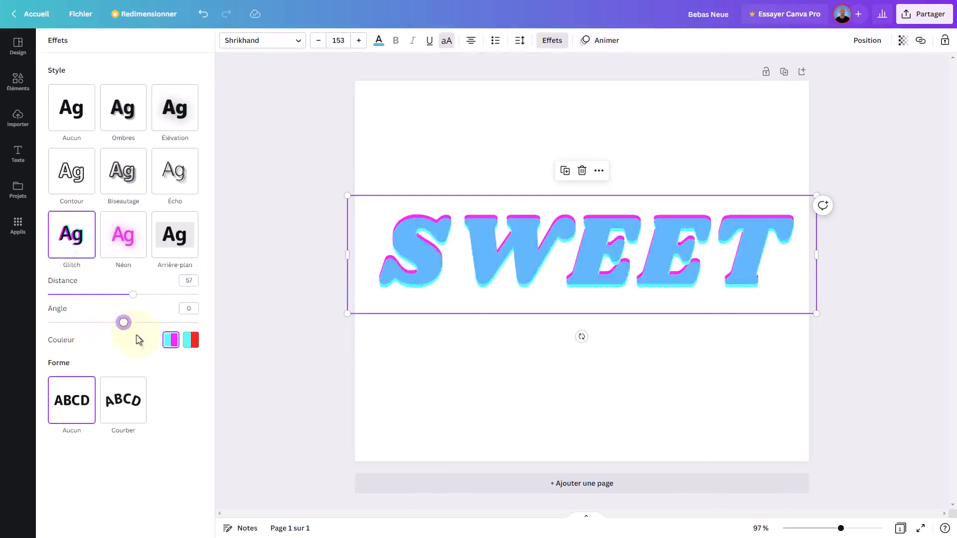
click(193, 341)
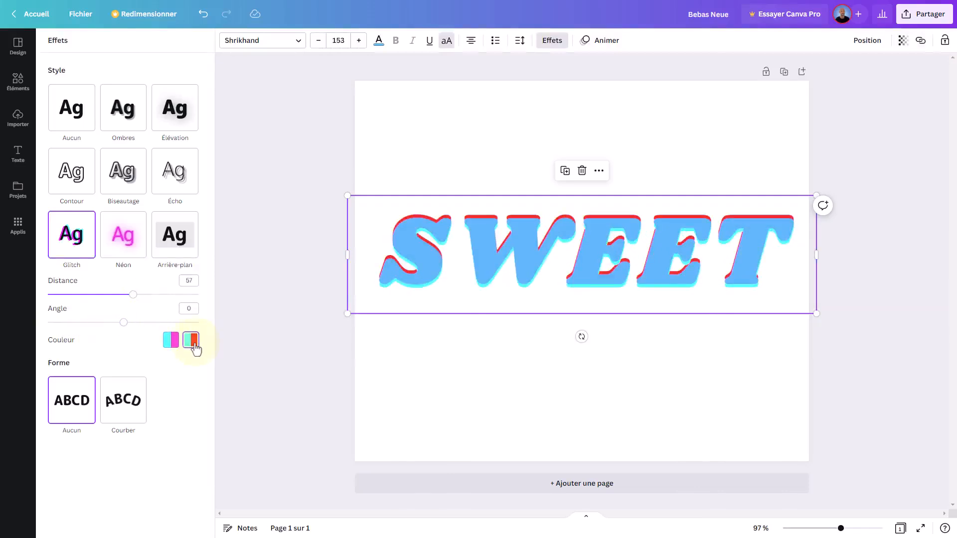
click(176, 343)
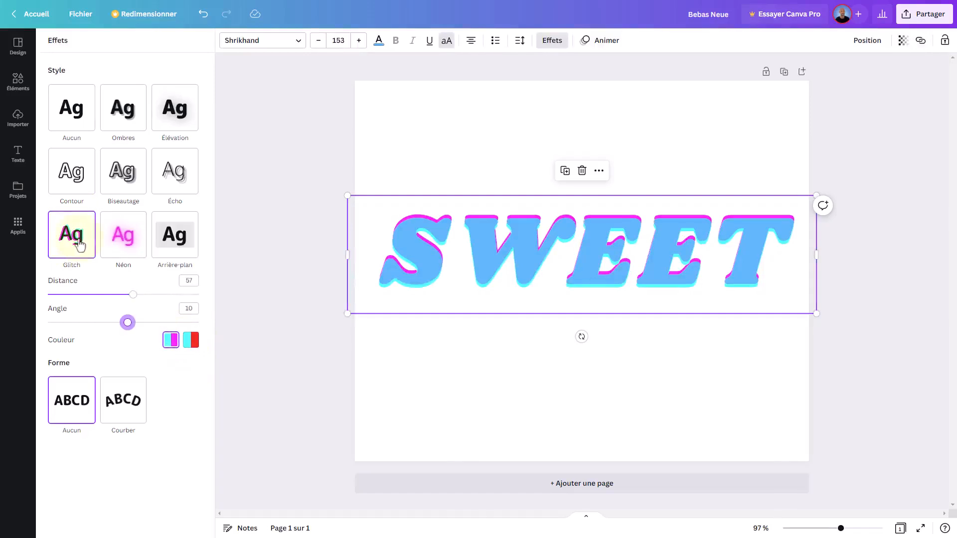
Apply the Néon effect to the SWEET text at intensity 83 and set the page background colour to black
click(129, 240)
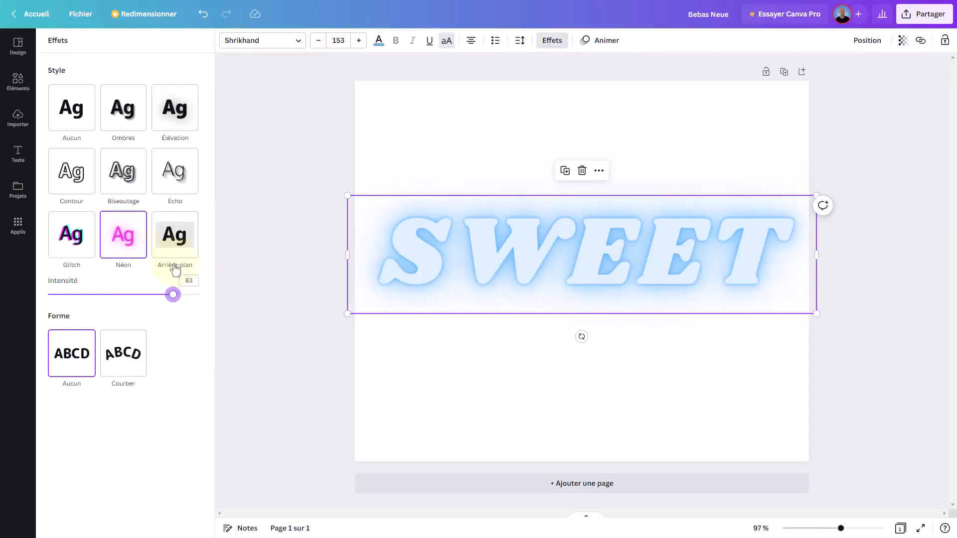
click(420, 384)
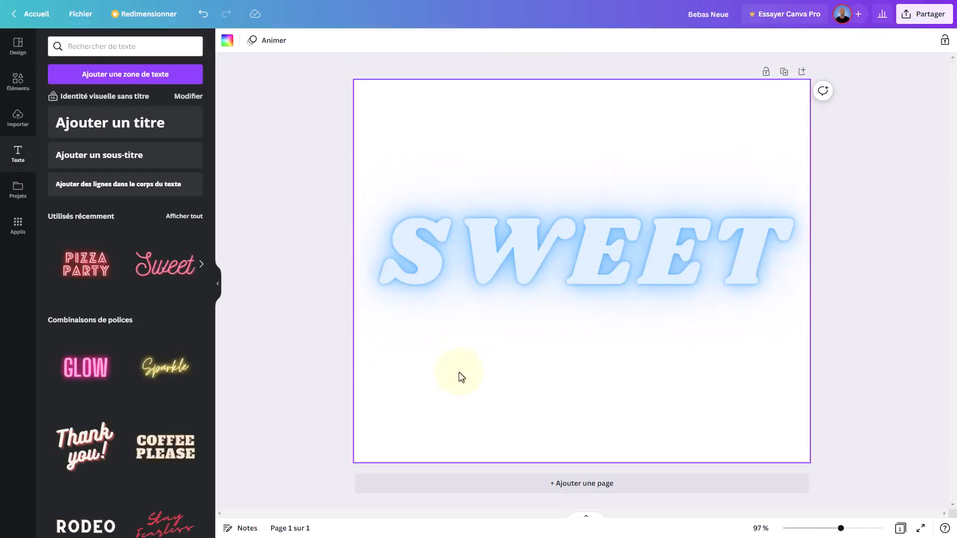
click(226, 43)
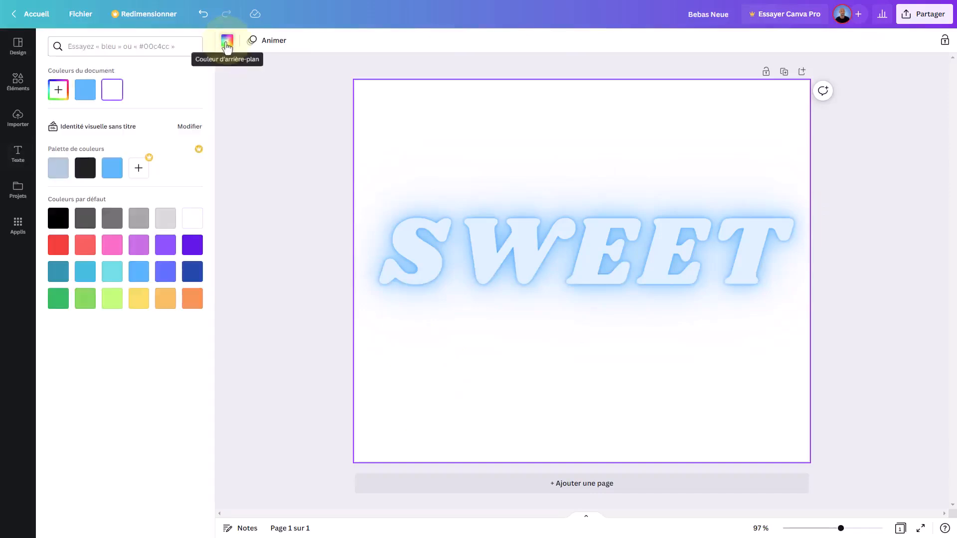
click(58, 217)
Change the SWEET text colour to the default yellow and set its Néon intensity to 75
click(557, 243)
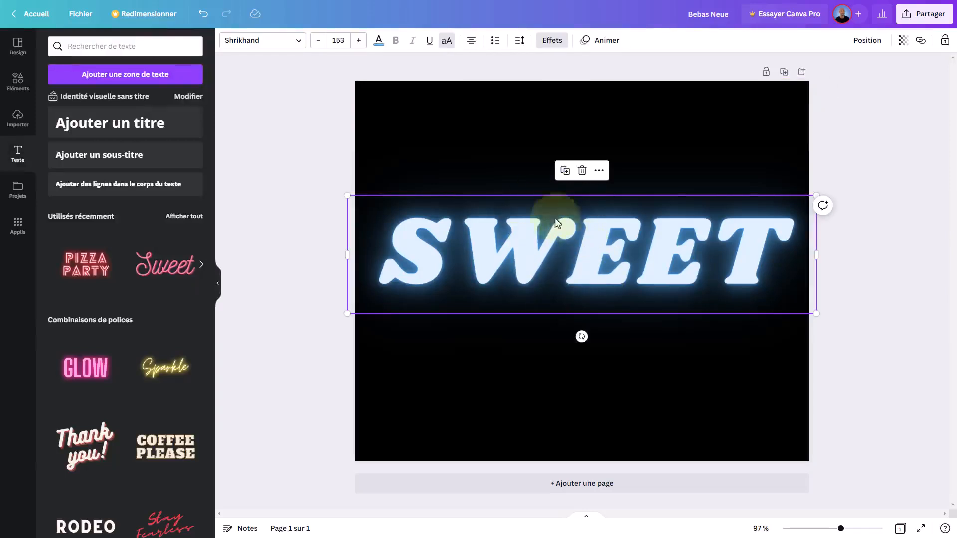
click(381, 45)
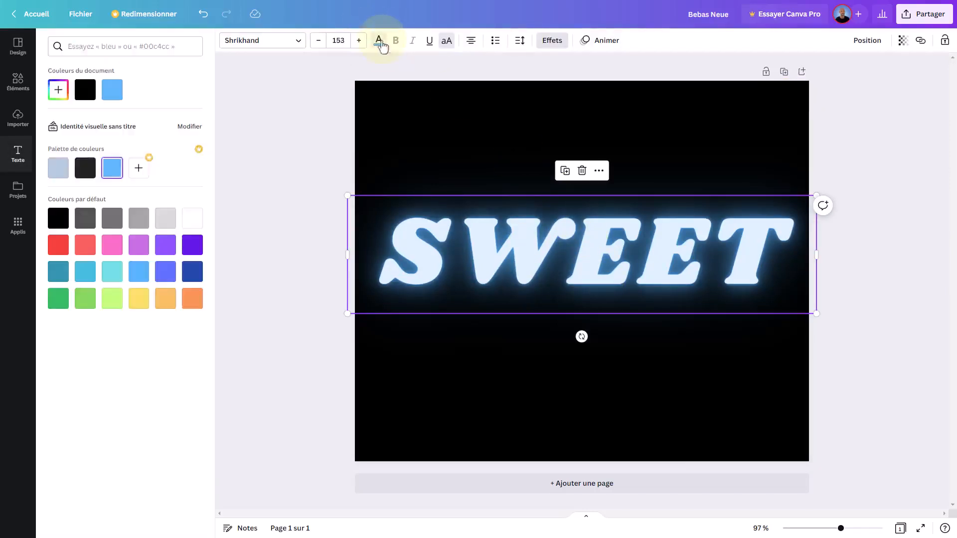
click(139, 304)
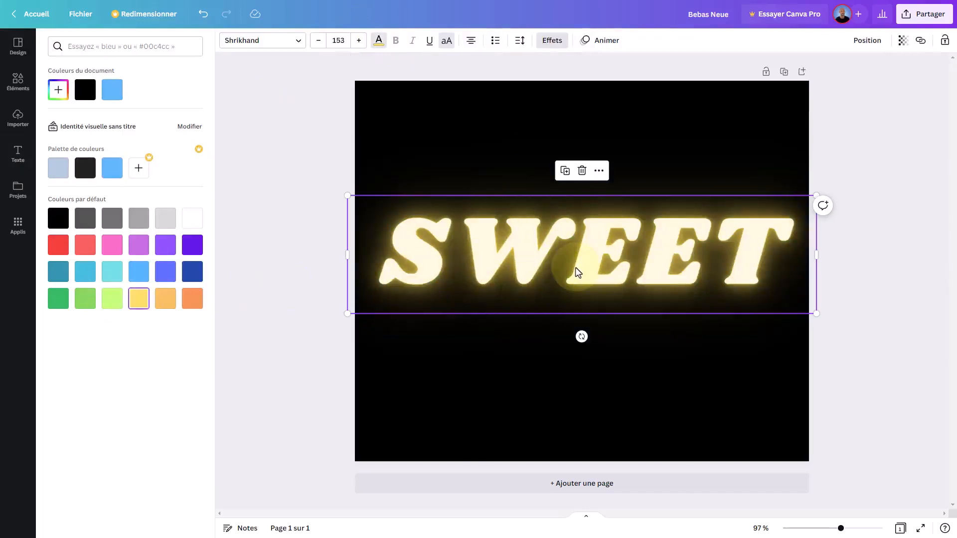
click(550, 41)
mouse_move(172, 295)
mouse_down()
mouse_move(57, 293)
mouse_move(162, 307)
mouse_up()
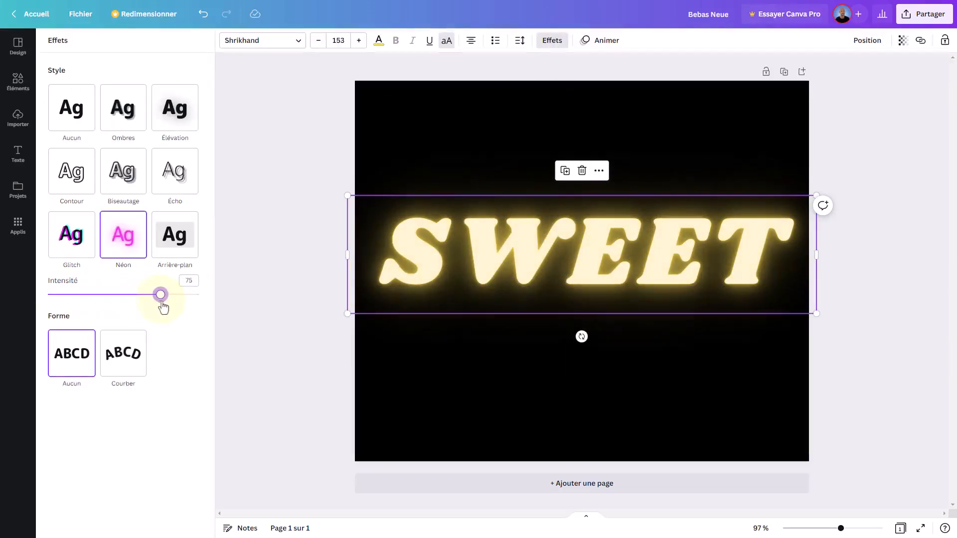
Apply the Arrière-plan effect with corner rounding 38, spacing 34 and transparency 100 to the SWEET text, scaled to size 109 and centred
click(171, 236)
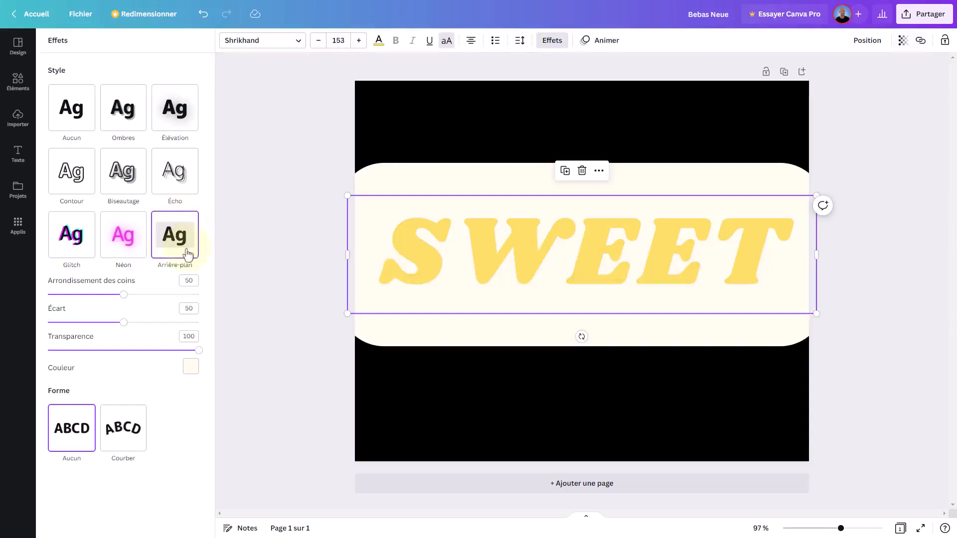
drag(345, 195, 484, 231)
drag(662, 266, 596, 266)
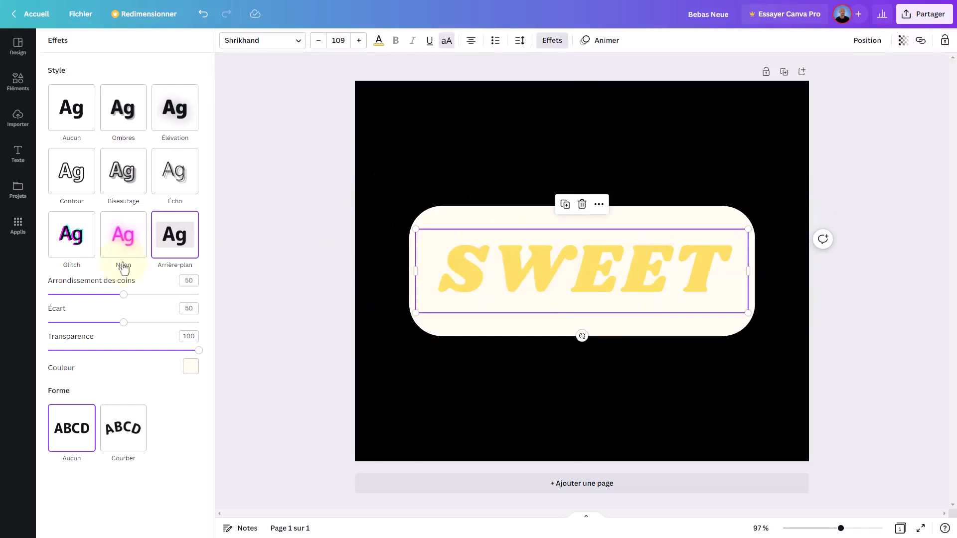
drag(124, 297, 100, 338)
mouse_move(189, 357)
mouse_down()
mouse_move(84, 355)
mouse_move(205, 368)
mouse_up()
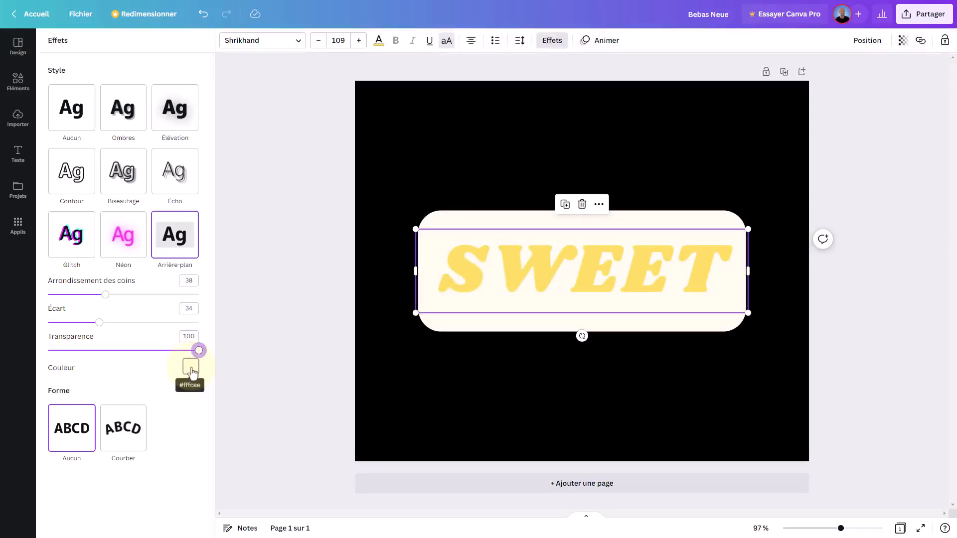
Try the palette blue and the default pink as the SWEET text's background-effect colour before choosing white
click(191, 367)
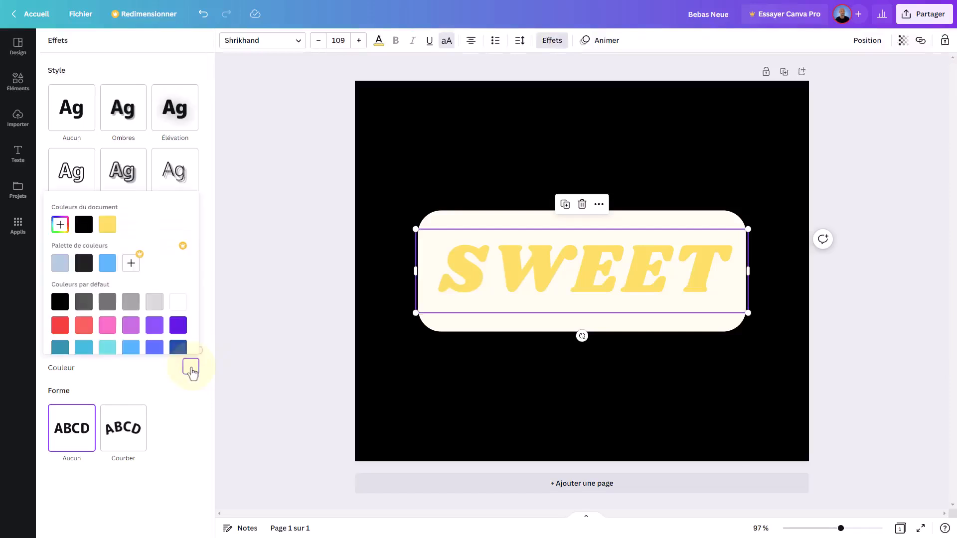
click(108, 266)
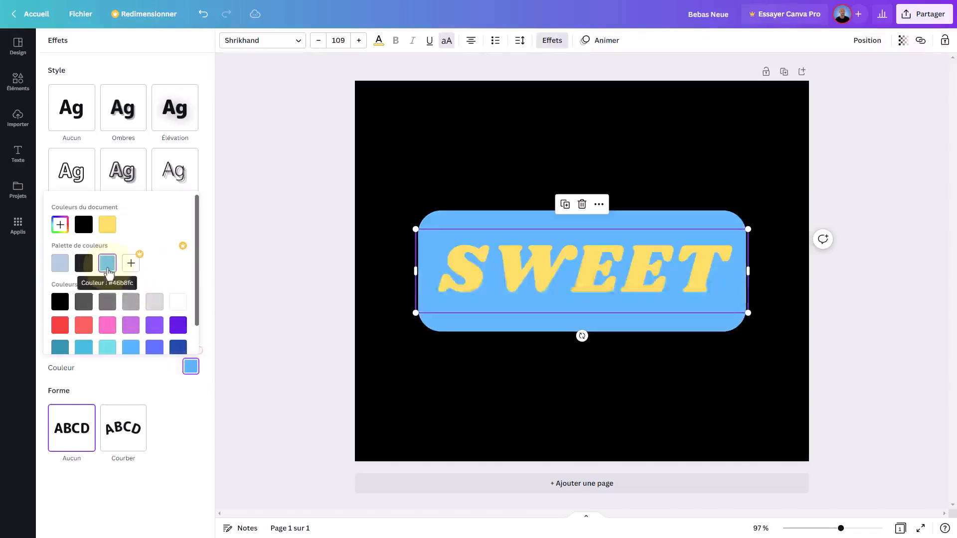
click(107, 325)
click(157, 382)
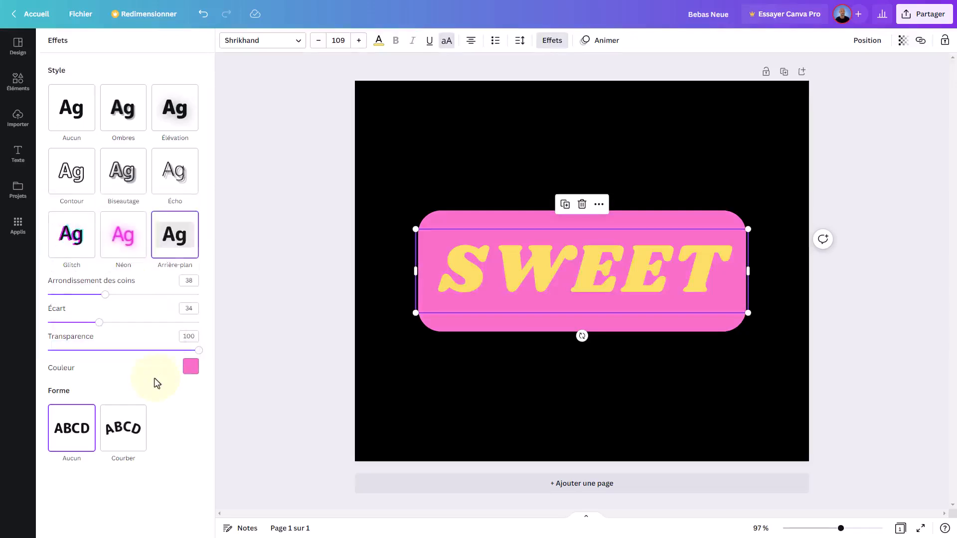
click(175, 238)
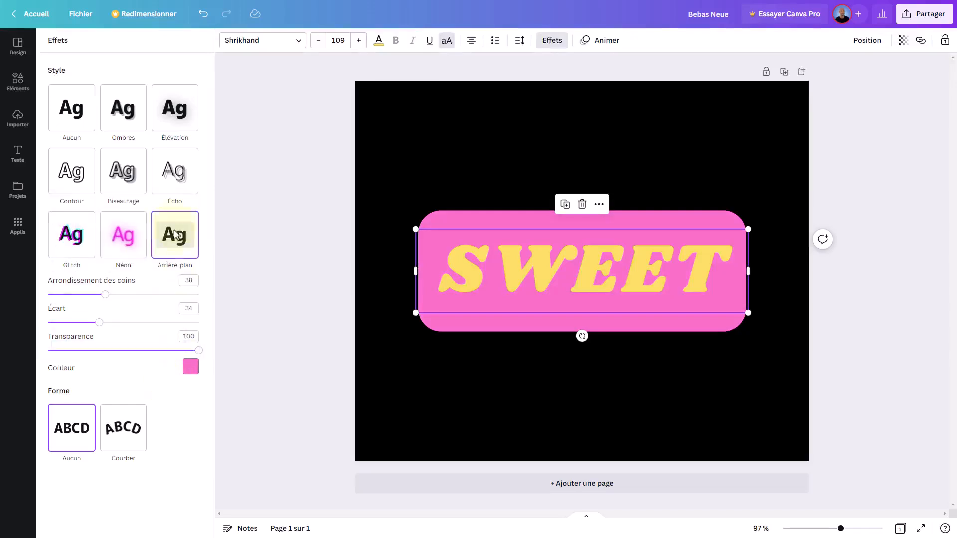
click(190, 366)
click(180, 302)
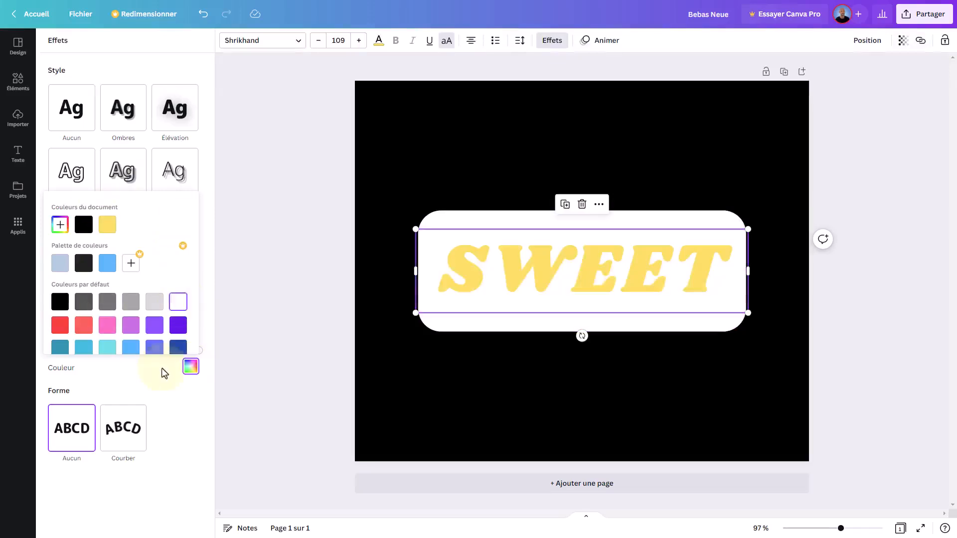
click(156, 381)
Change the SWEET text colour to the palette blue and scale the text down to size 100
click(378, 41)
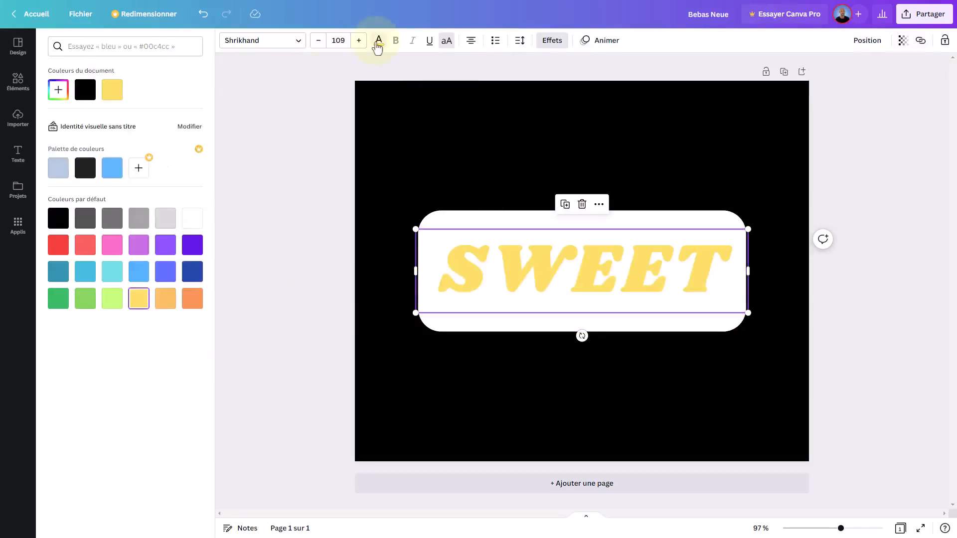
click(86, 169)
click(111, 169)
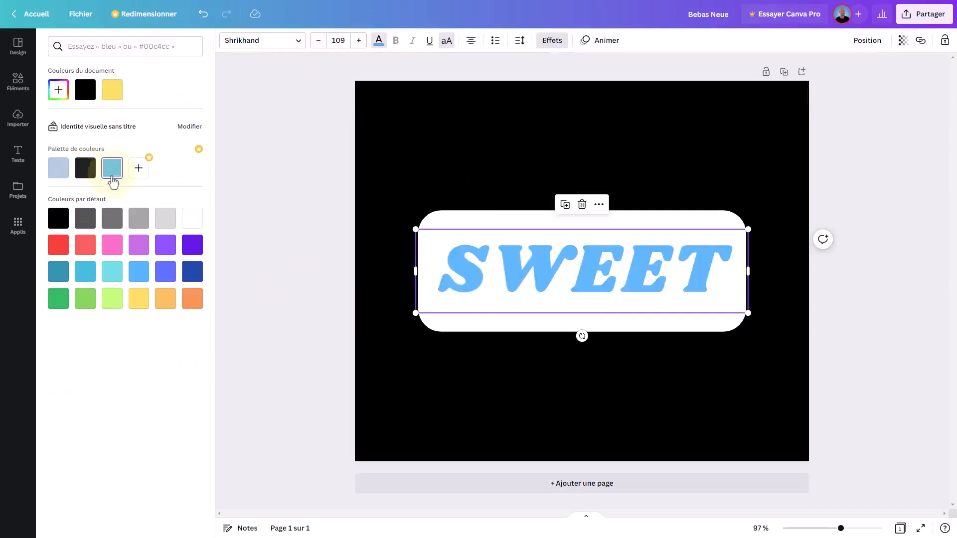
drag(417, 229, 441, 236)
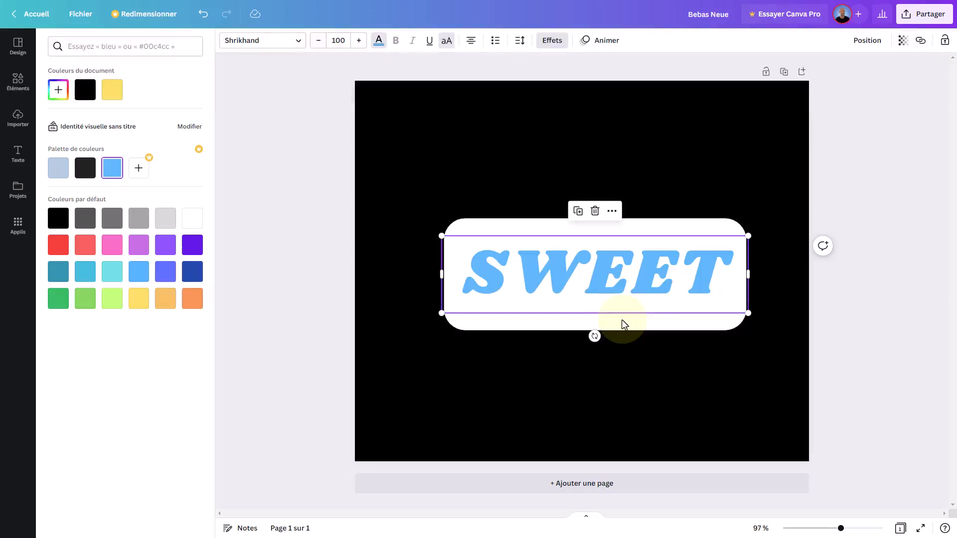
Try the Courber shape on the SWEET text with a curve of 49, and restore the shape to Aucun
click(552, 40)
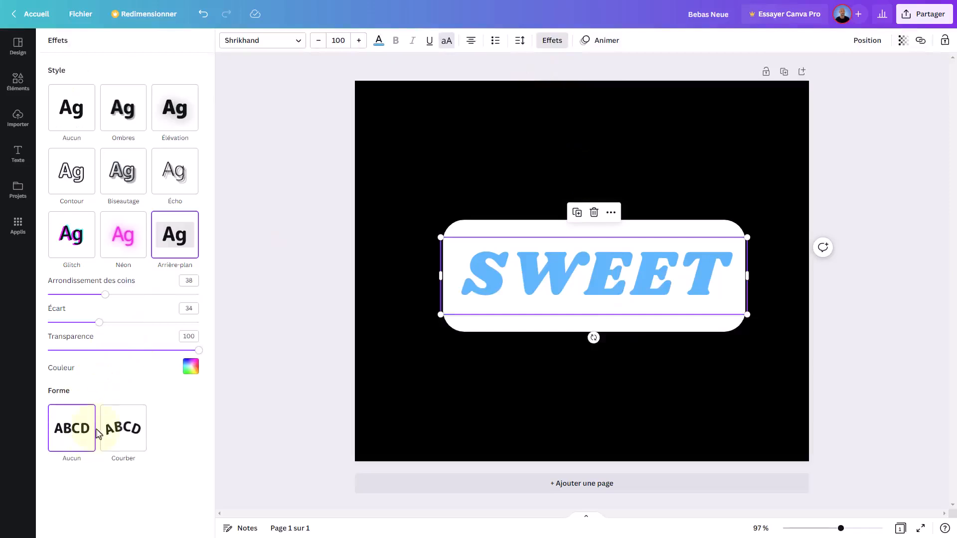
click(127, 435)
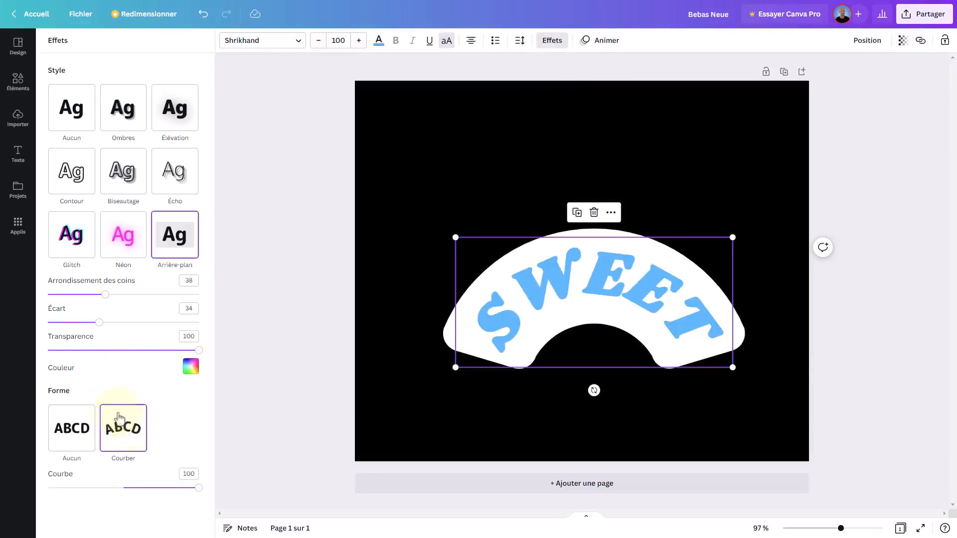
drag(196, 490, 160, 488)
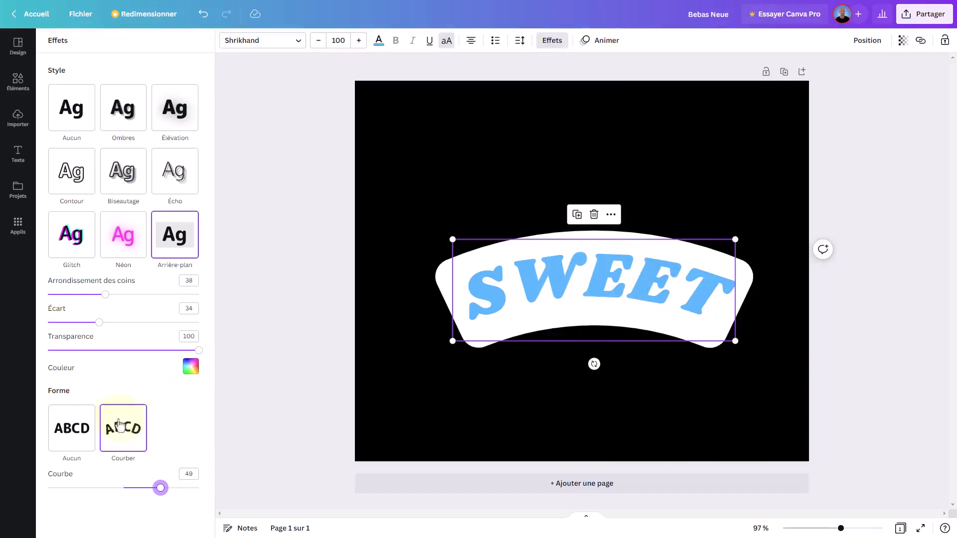
click(74, 436)
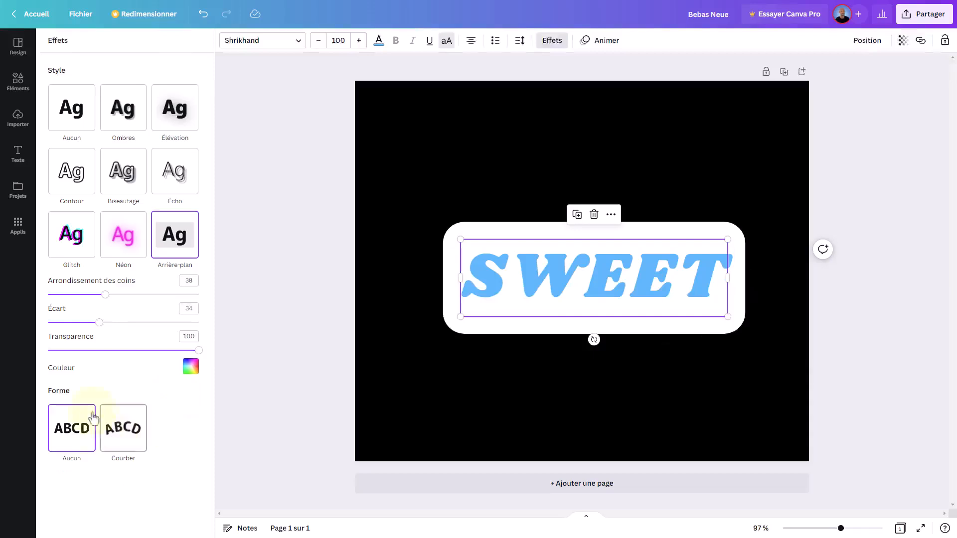
Reset the SWEET text's style to Aucun, trying Néon at intensity 50 before reapplying Arrière-plan with its default settings
click(80, 108)
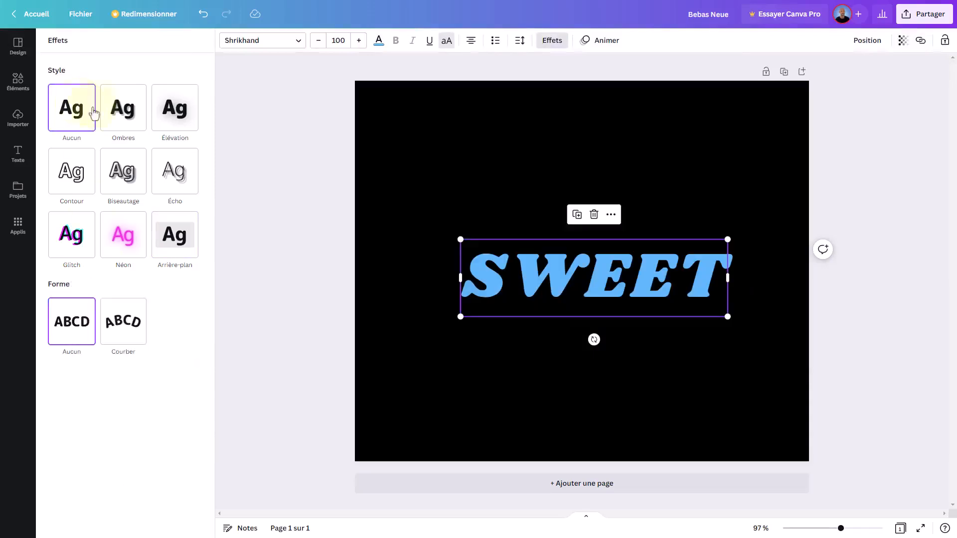
click(552, 40)
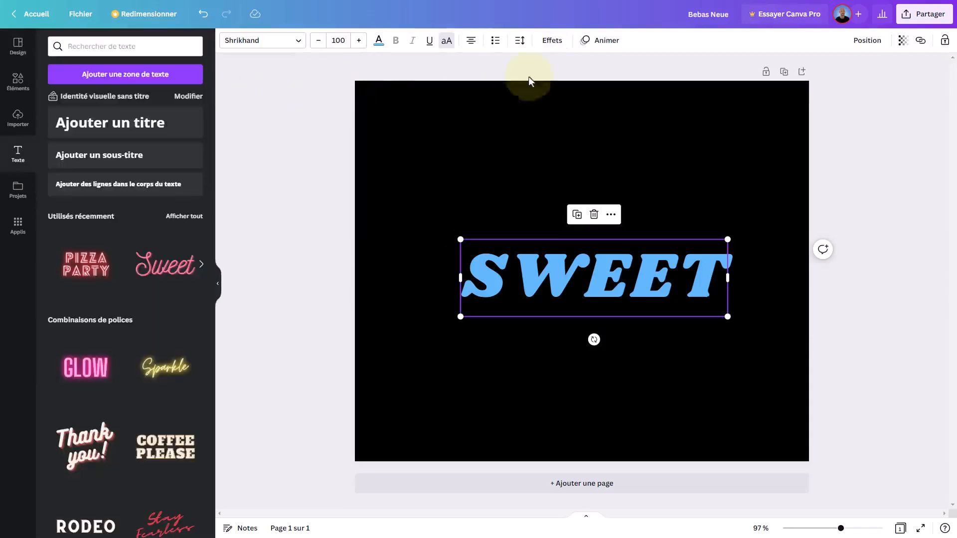
click(555, 49)
click(129, 235)
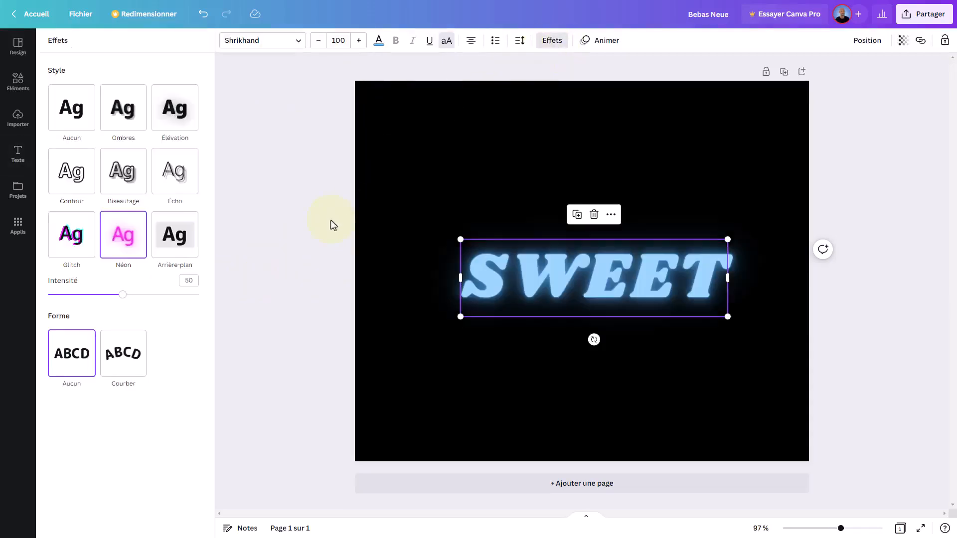
click(169, 244)
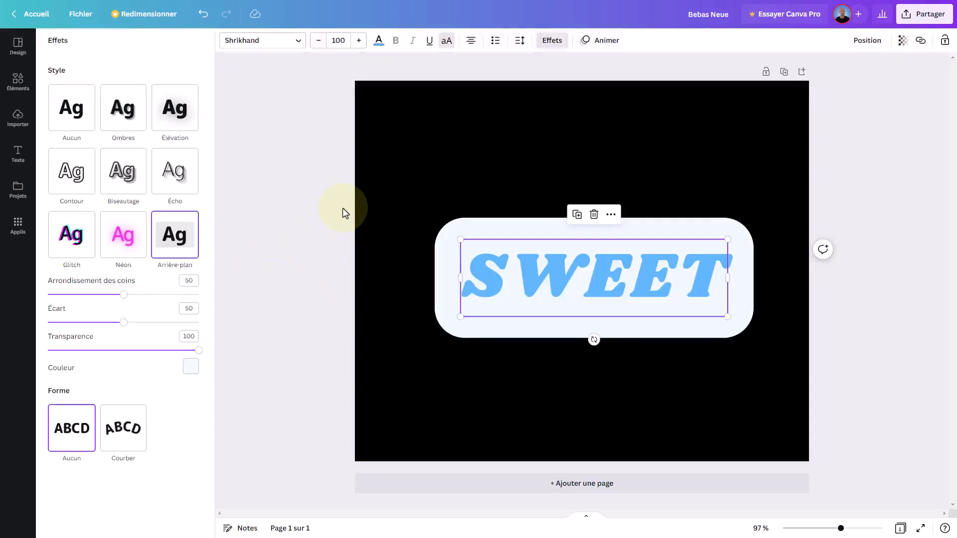
Deselect and reselect the SWEET text, and reopen its effect settings
click(343, 209)
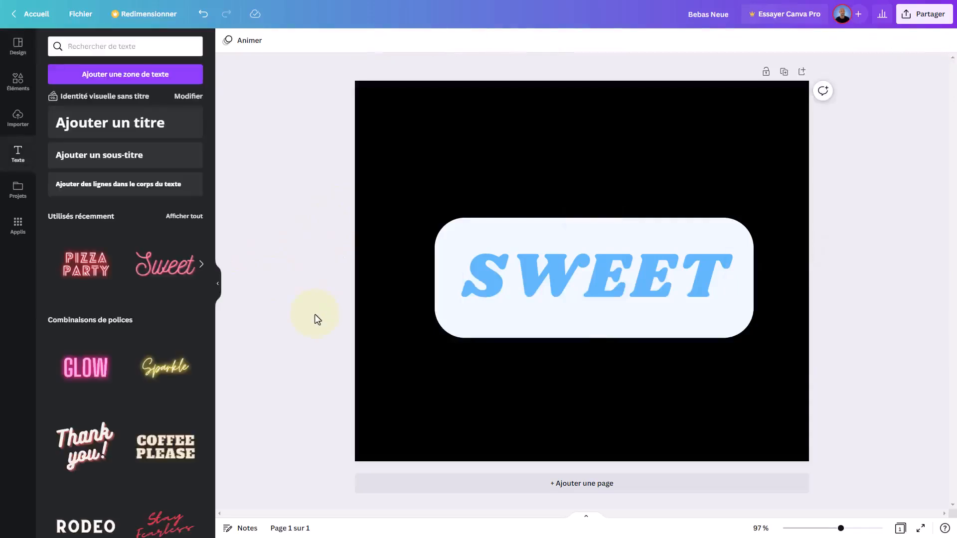
click(553, 276)
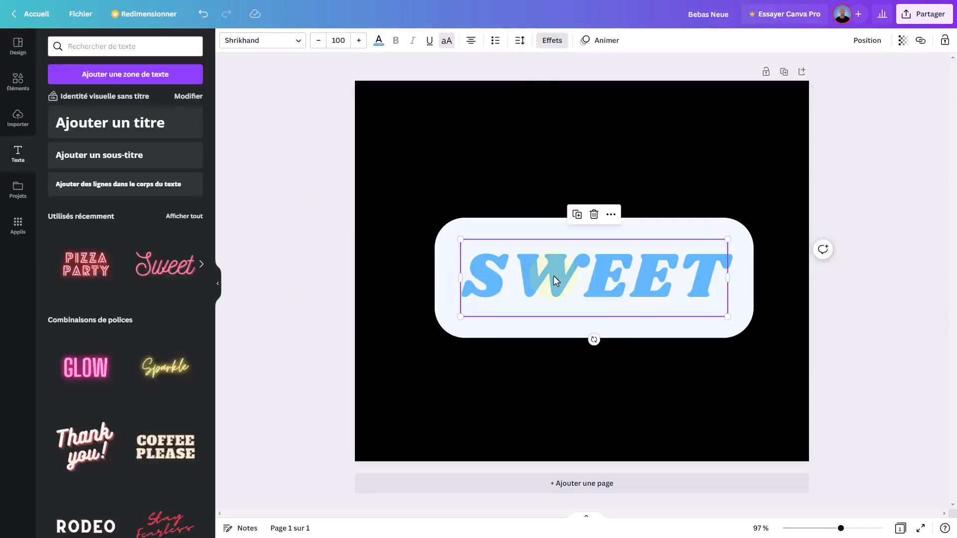
click(558, 43)
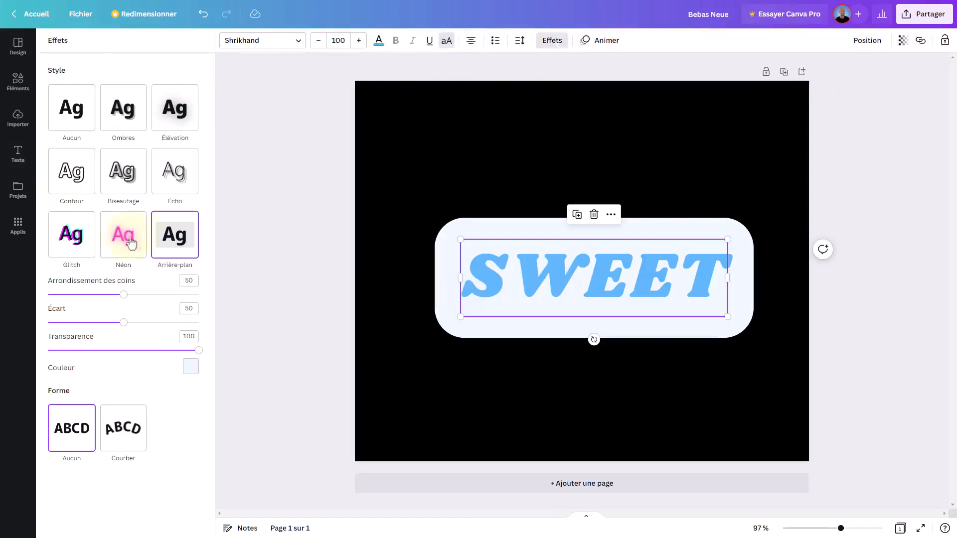